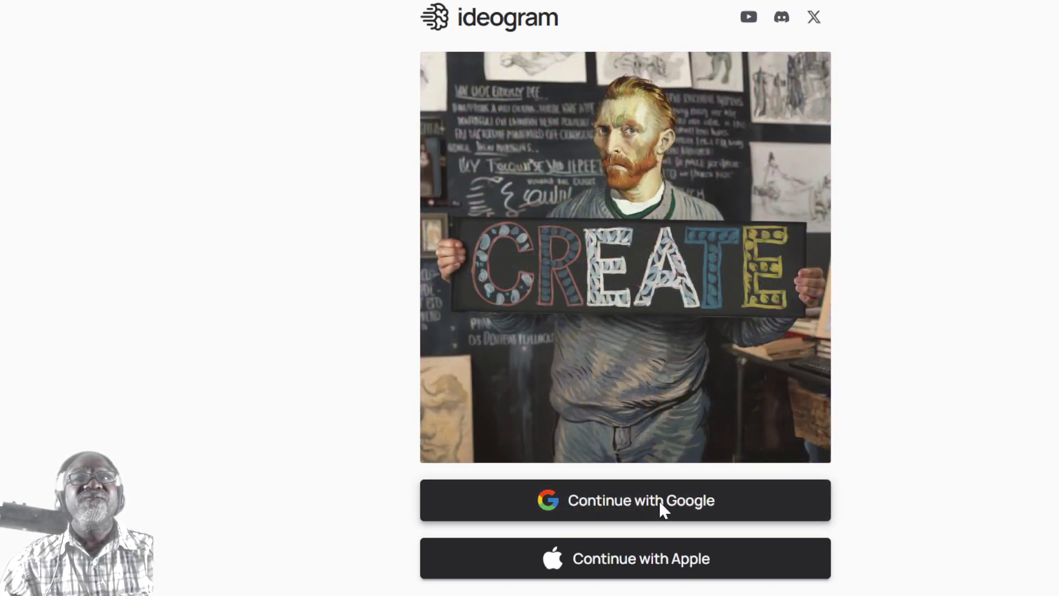
Sign in to Ideogram with the chosen Google account and approve sharing its details
click(660, 503)
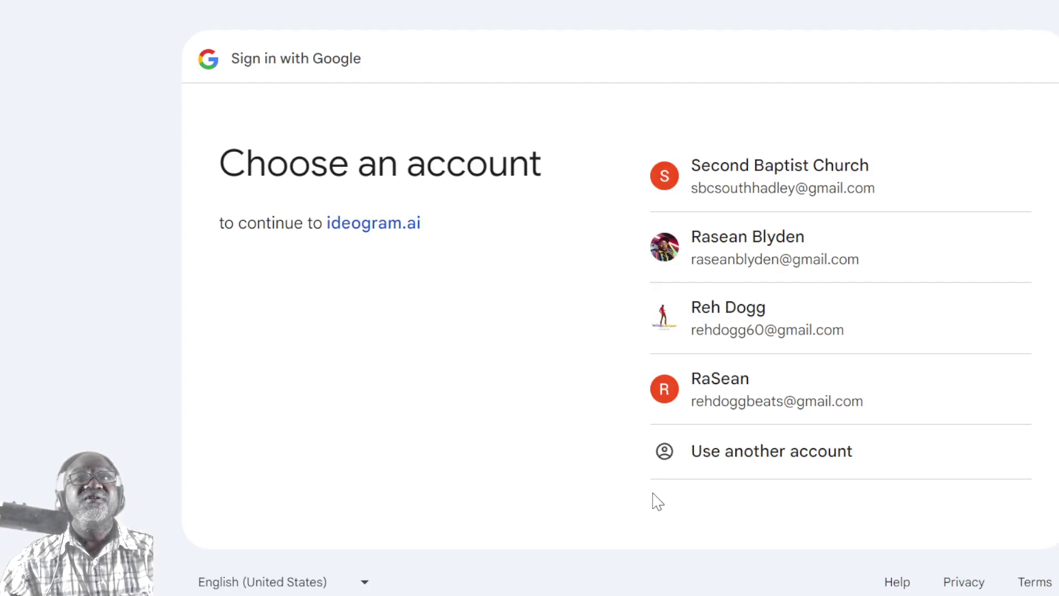
click(763, 261)
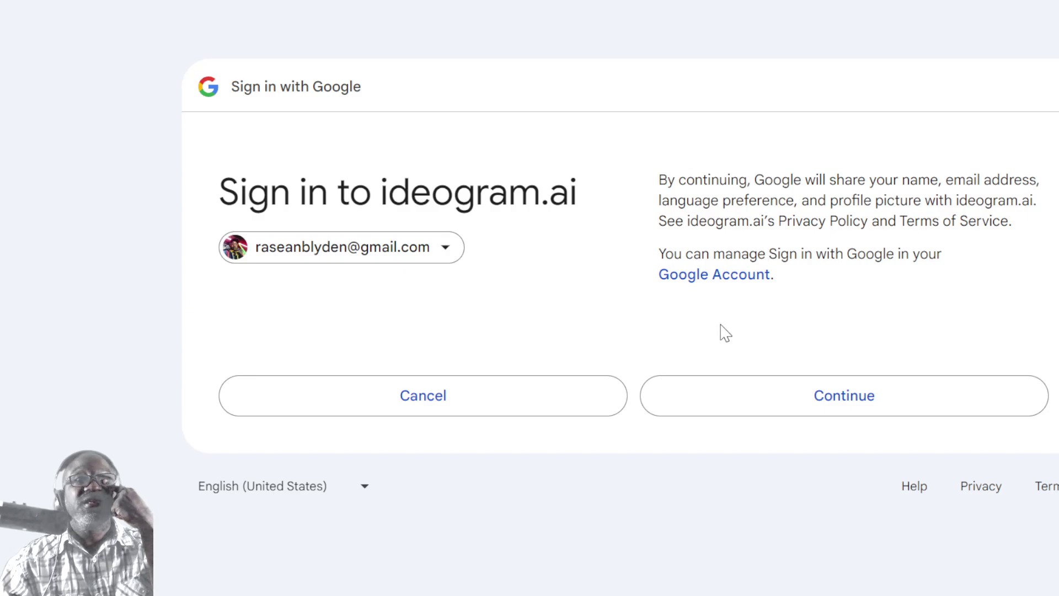
click(739, 403)
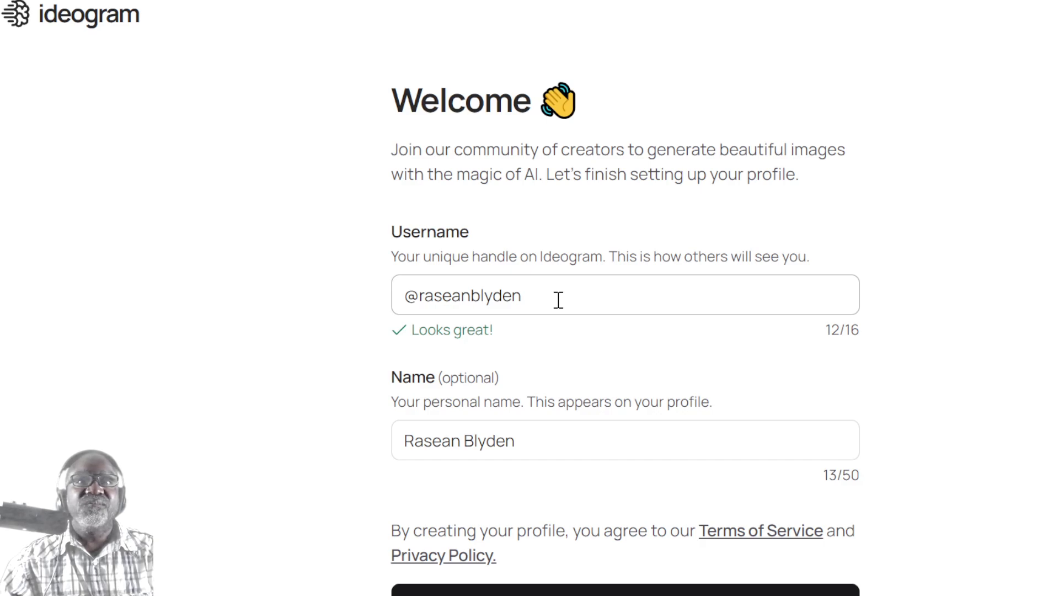
Create the Ideogram profile with the prefilled username and name, and dismiss the free plan introduction
scroll(687, 313, down, 3)
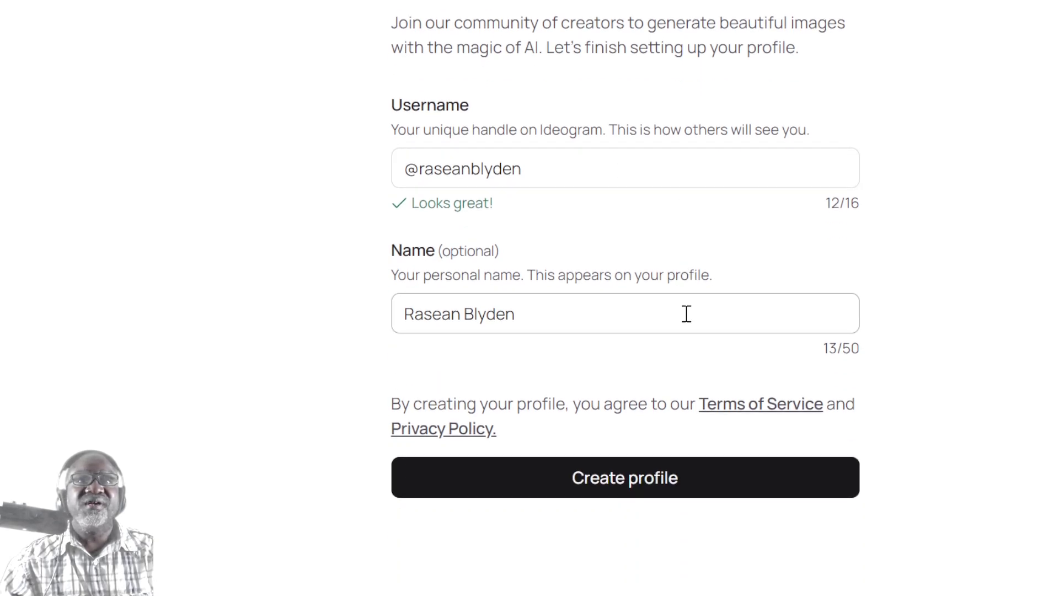
click(578, 478)
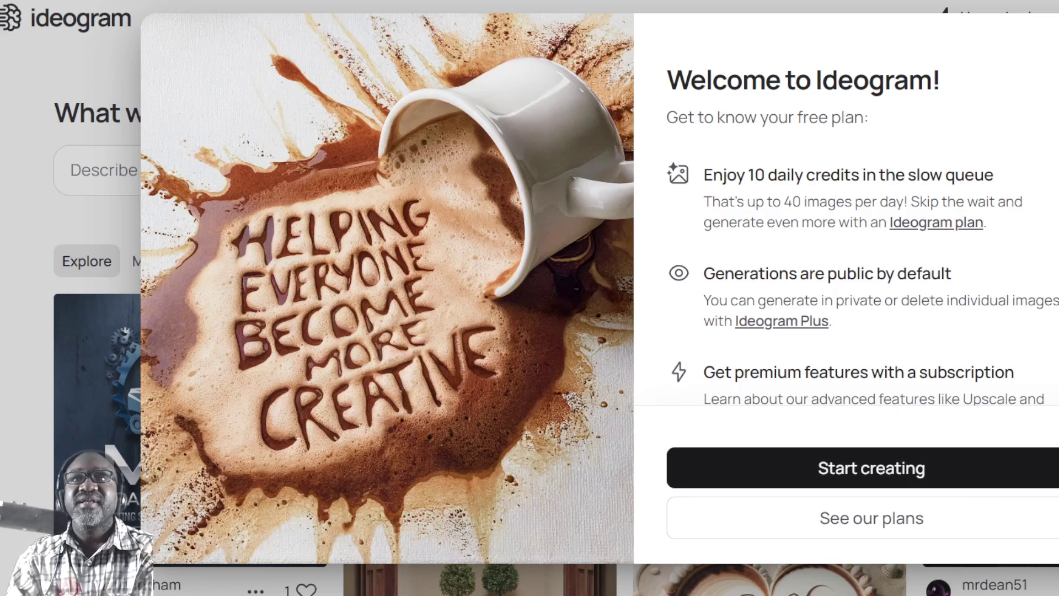
key(Escape)
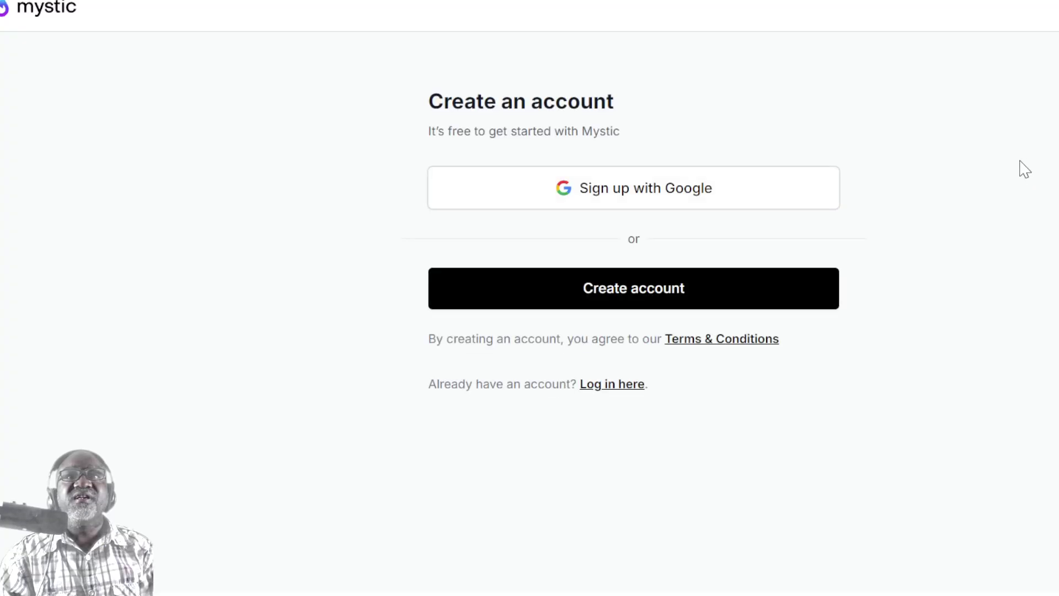
Switch to Mystic and sign up with the same Google account, approving the sharing of its details
click(709, 190)
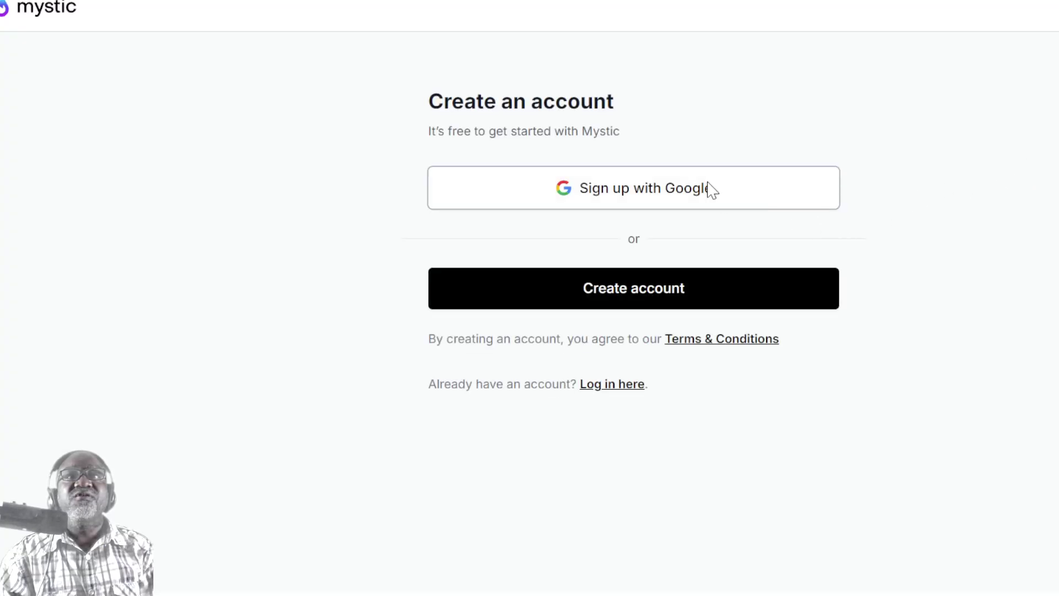
click(730, 260)
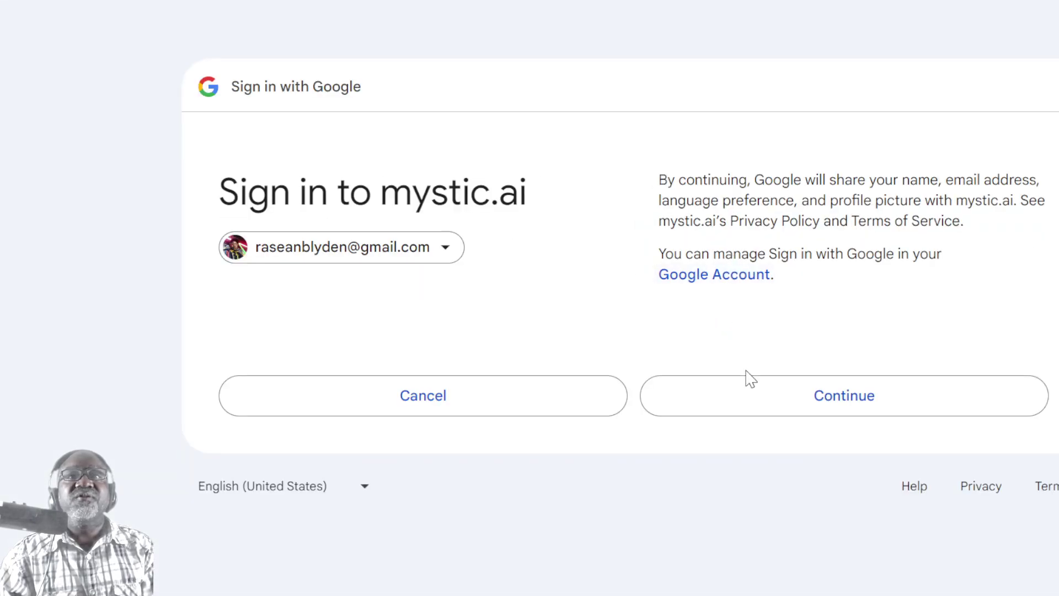
click(740, 395)
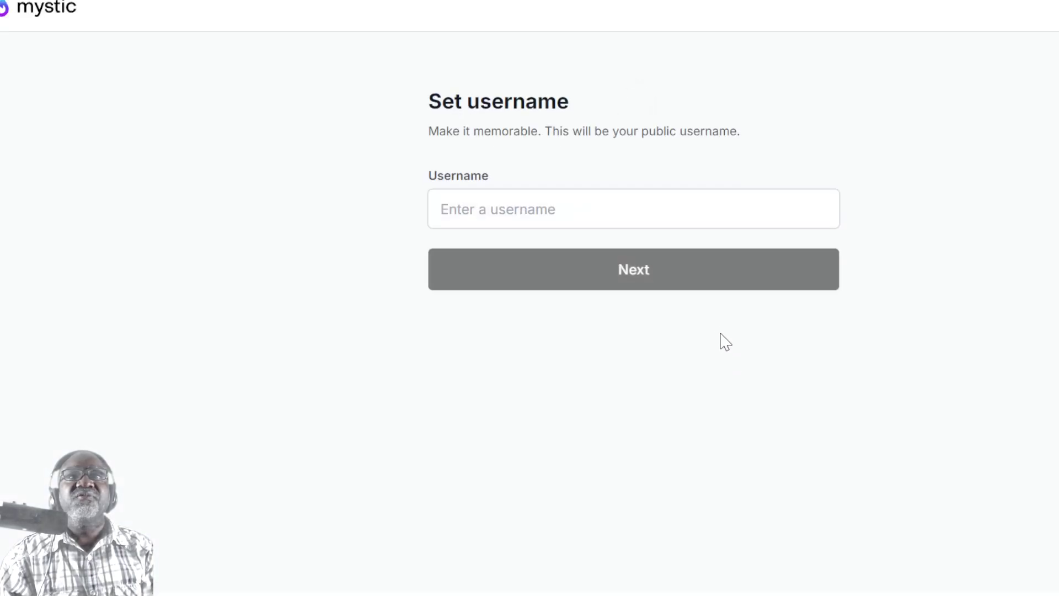
Set the public Mystic username to "rybdesignshop" and submit it
click(640, 219)
text(rybdesignshop)
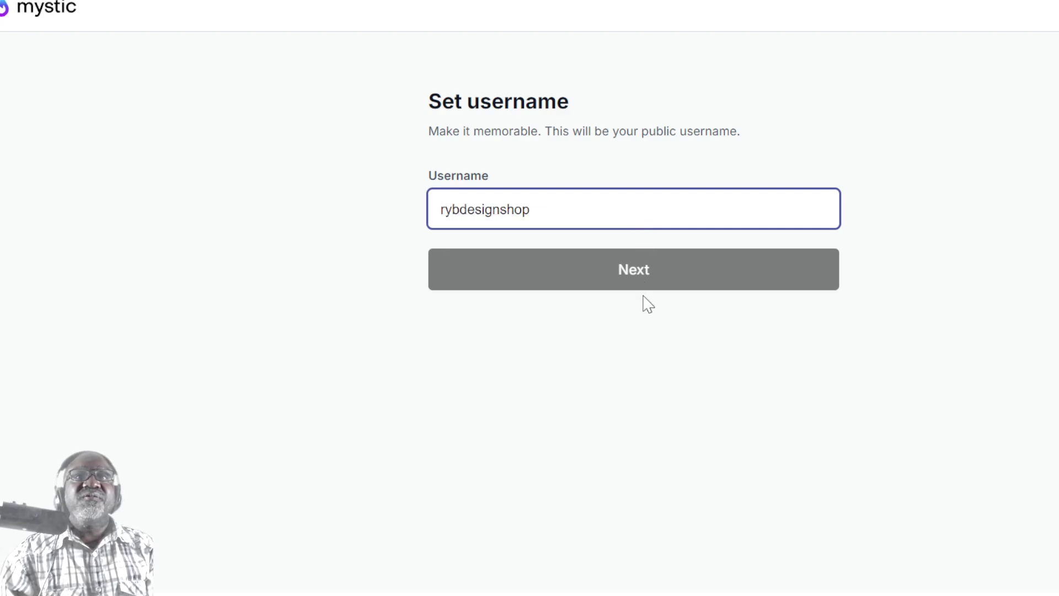
click(645, 278)
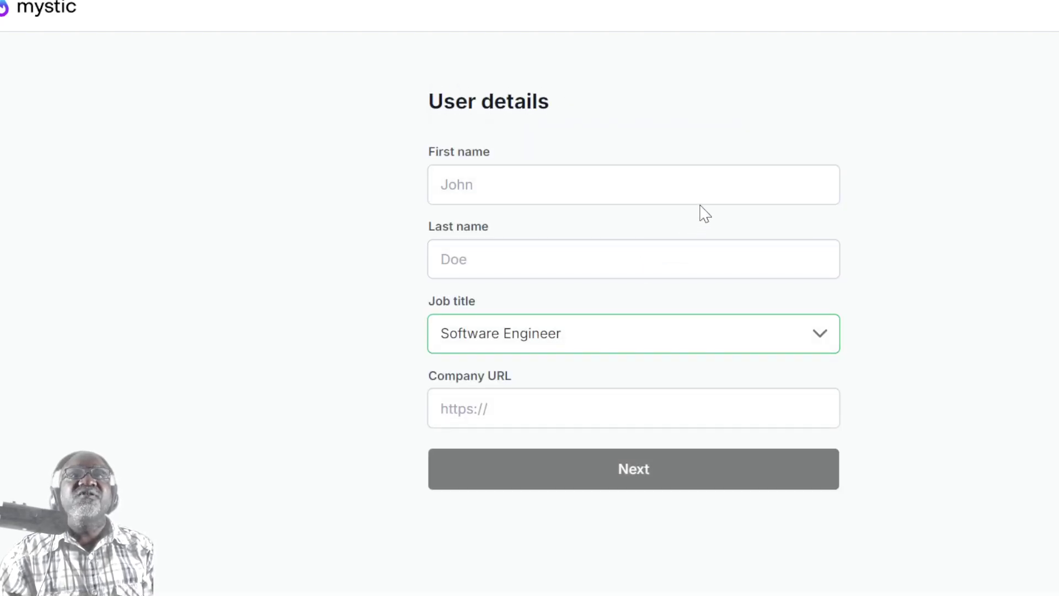
Enter the account holder's first and last name in the user details and choose Designer as job title
click(704, 184)
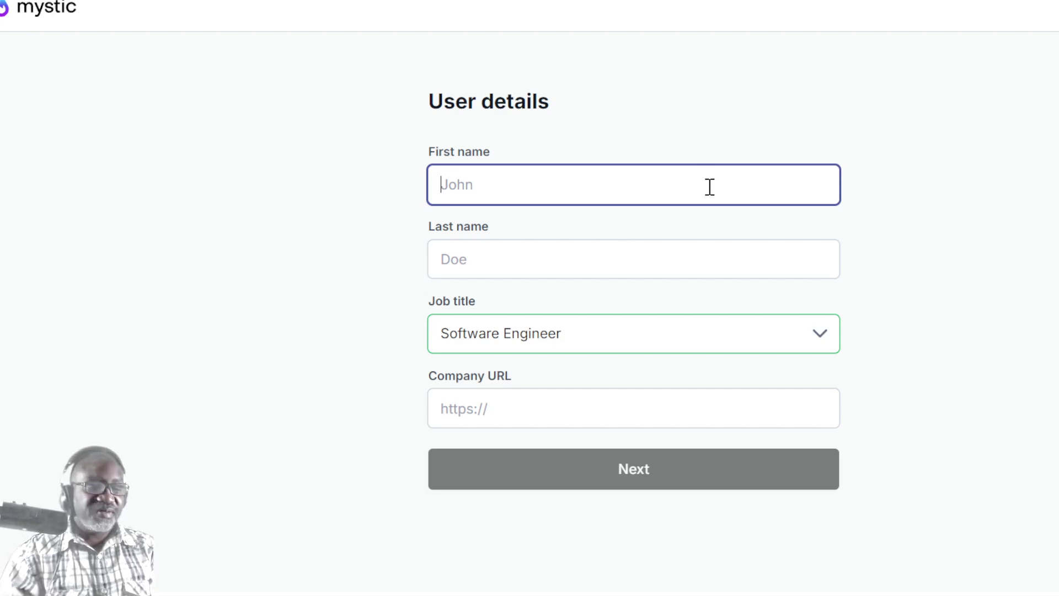
text(Rasean)
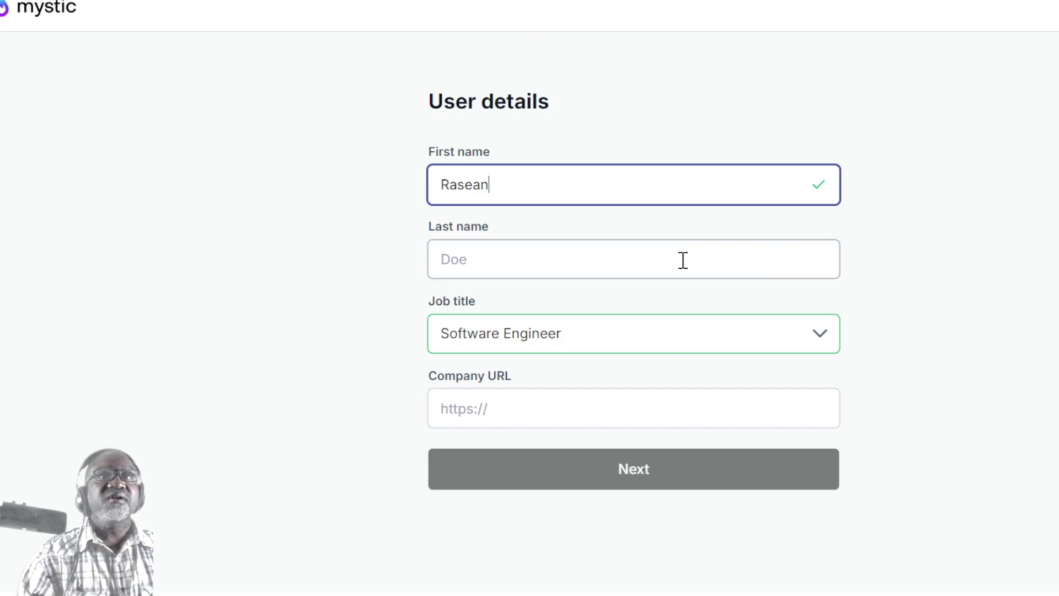
click(683, 260)
text(Blyden)
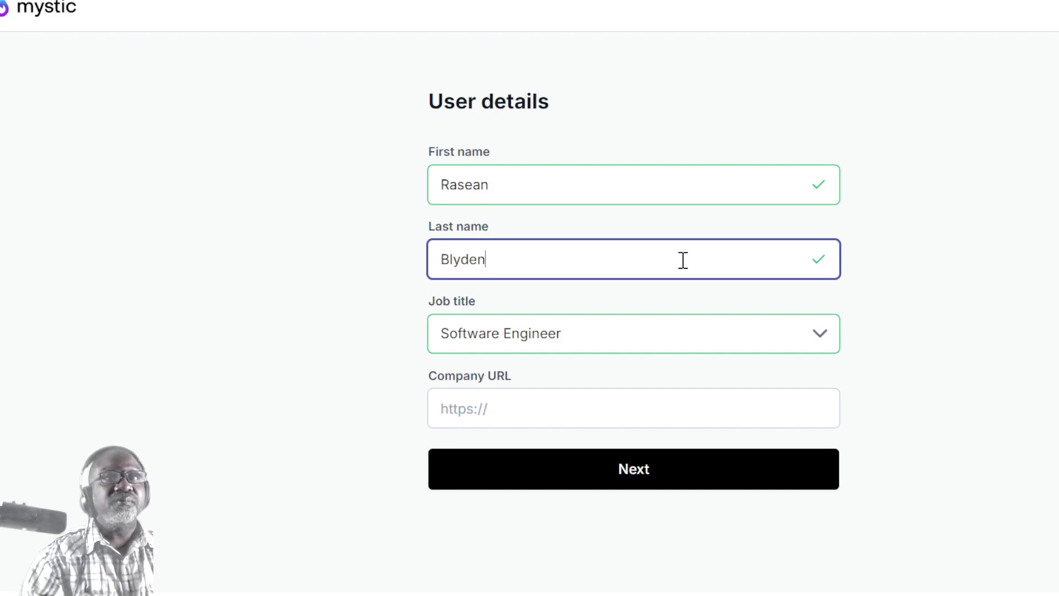
click(678, 331)
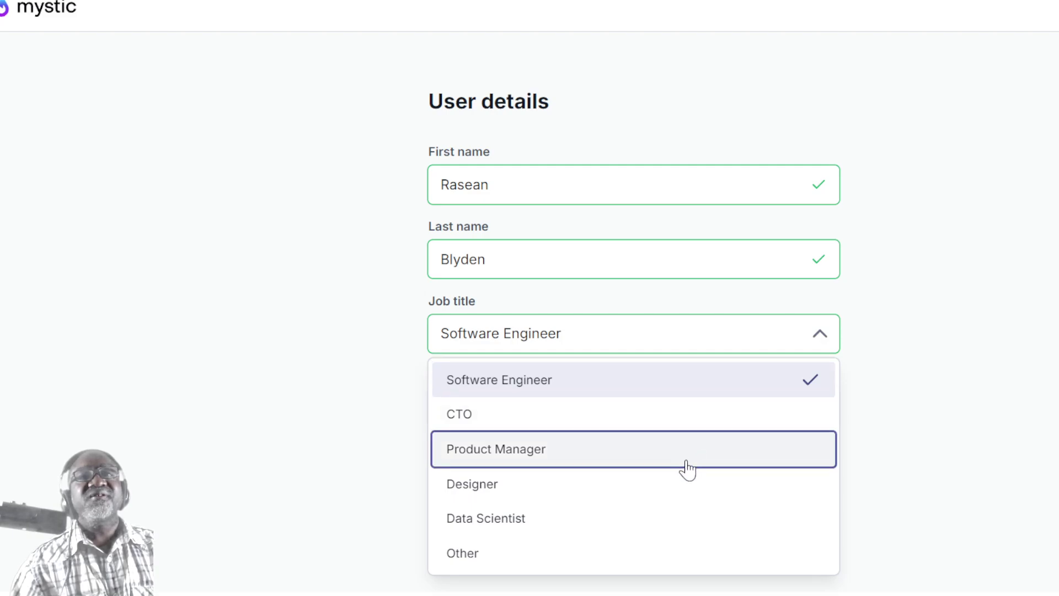
click(685, 489)
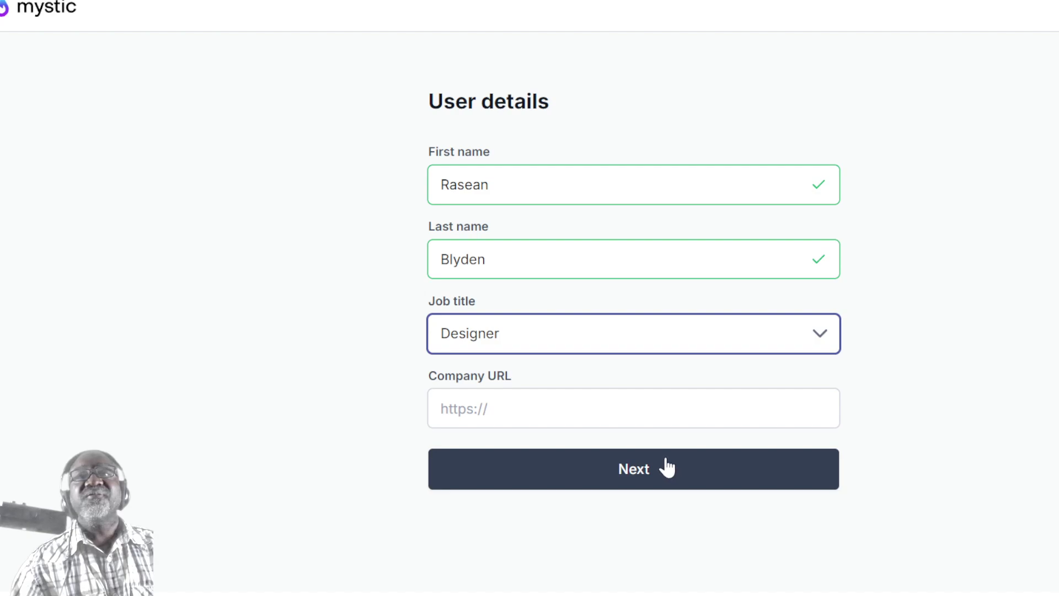
click(618, 413)
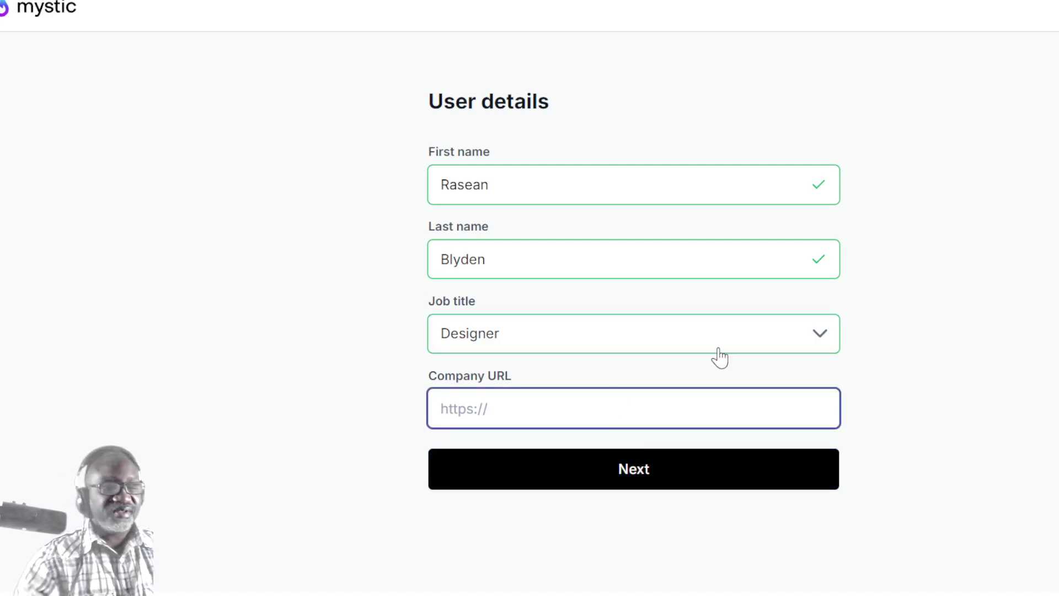
text(https)
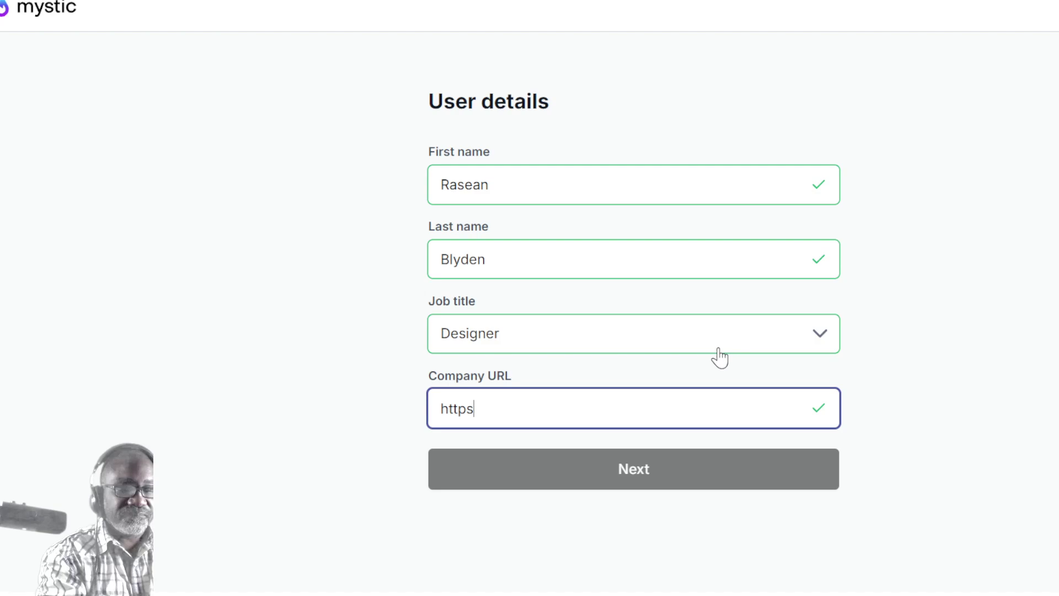
text(://www)
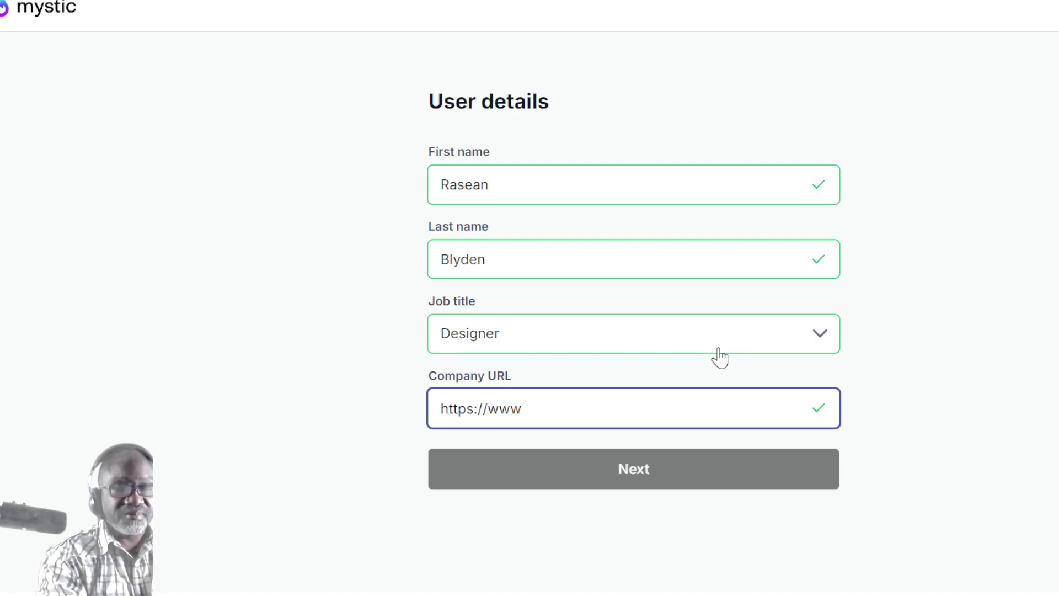
text(.r)
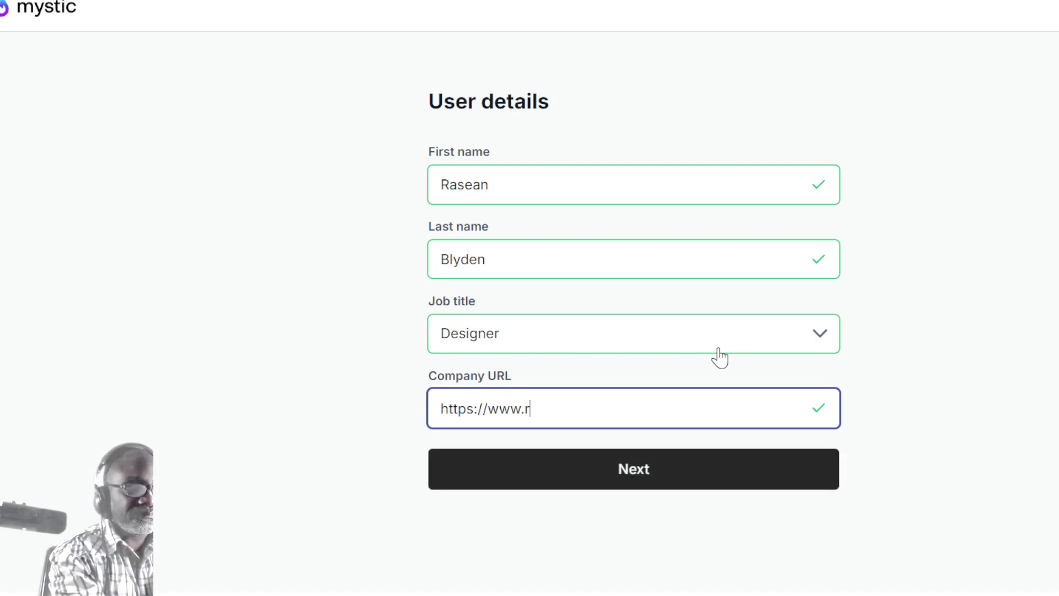
text(aseanssh)
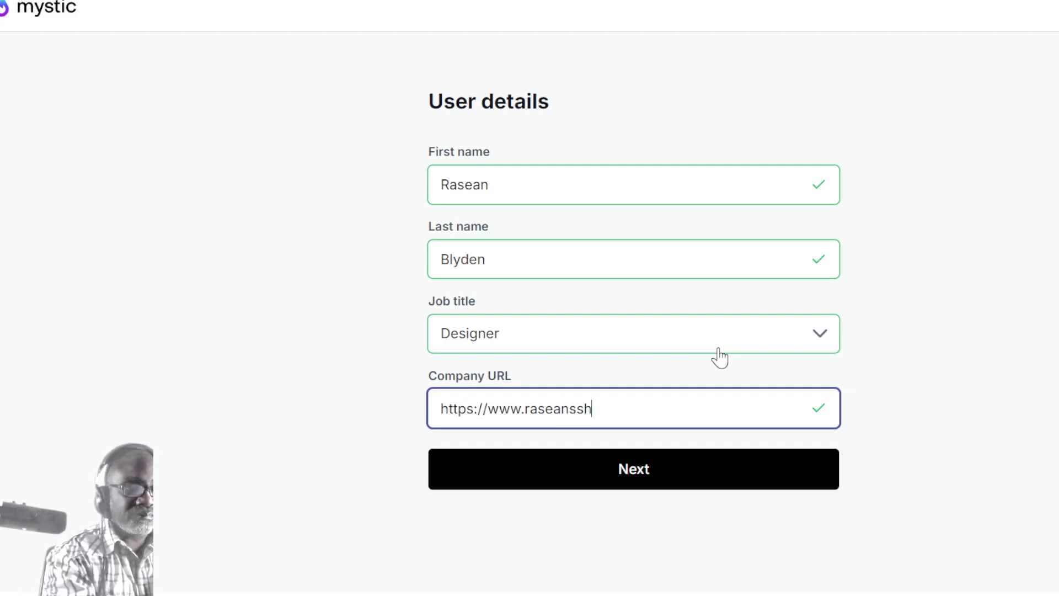
text(oppe.com)
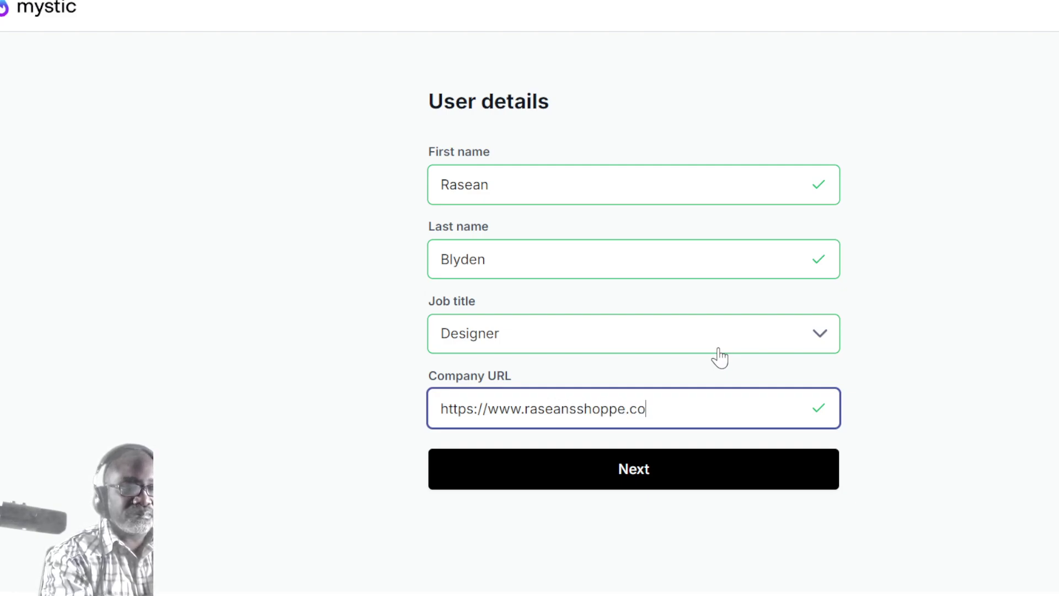
click(671, 489)
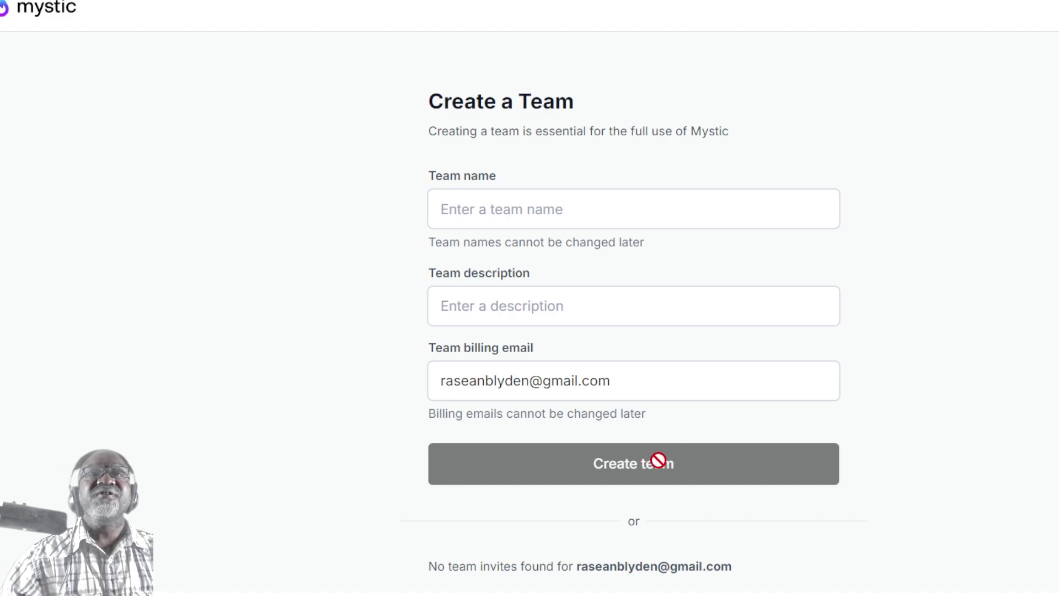
Enter the artist's stage name as the team name, written entirely in lowercase without a space
click(718, 201)
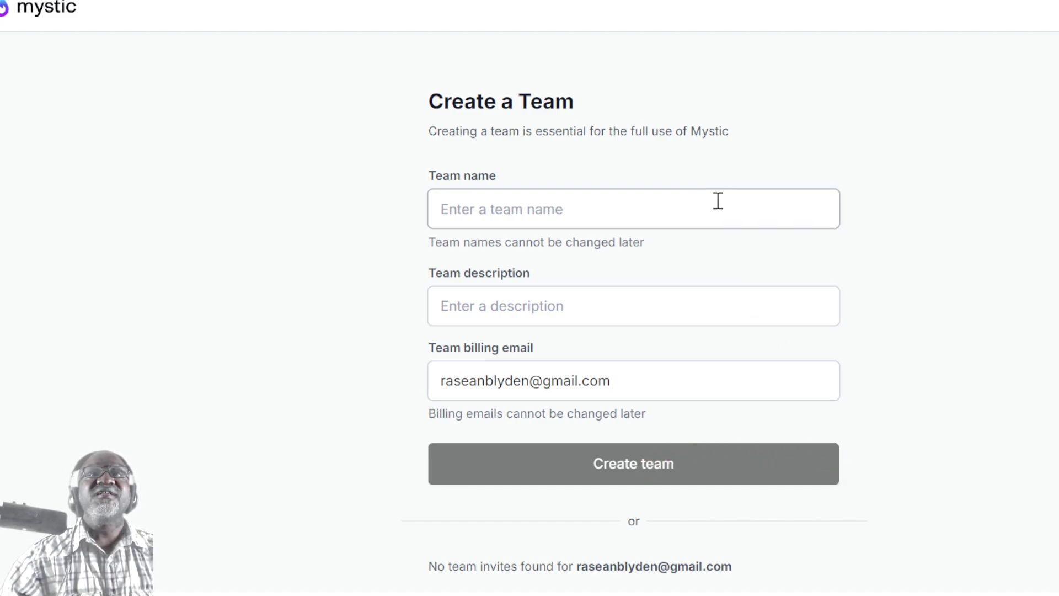
text(RehDogg)
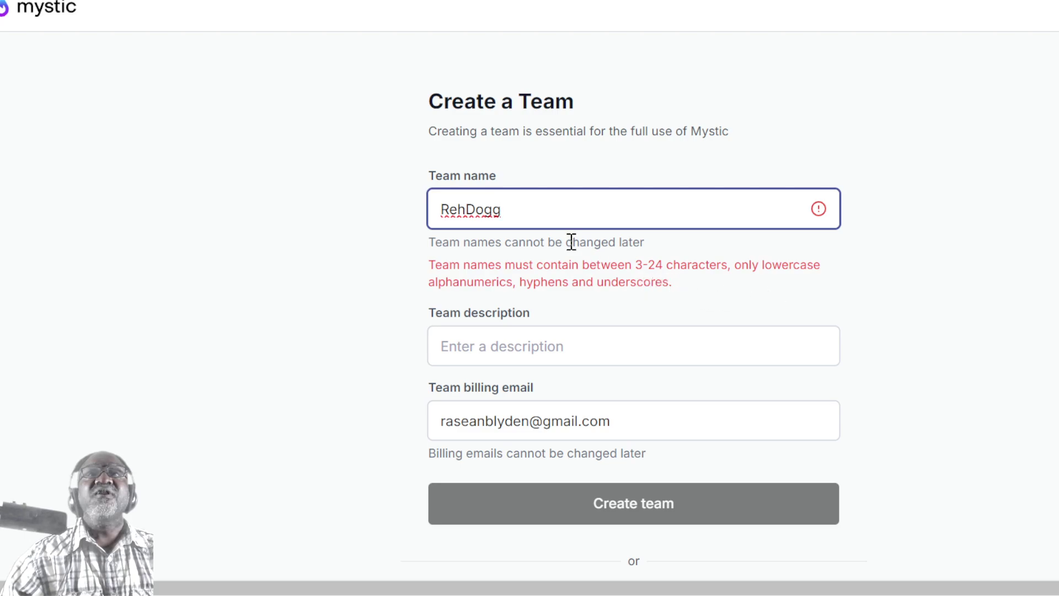
drag(550, 215, 359, 219)
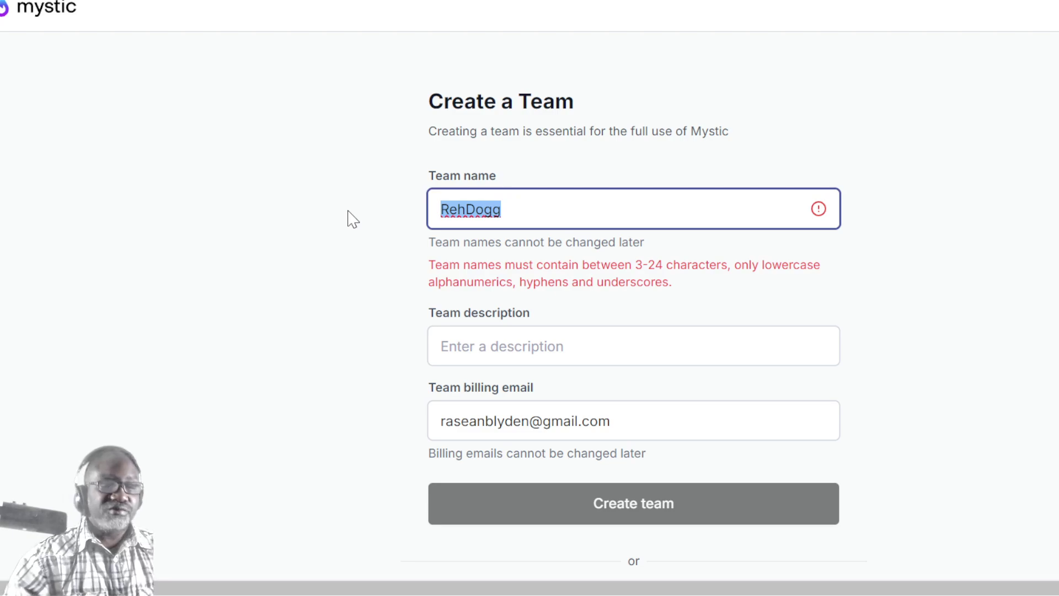
text(rehdogg)
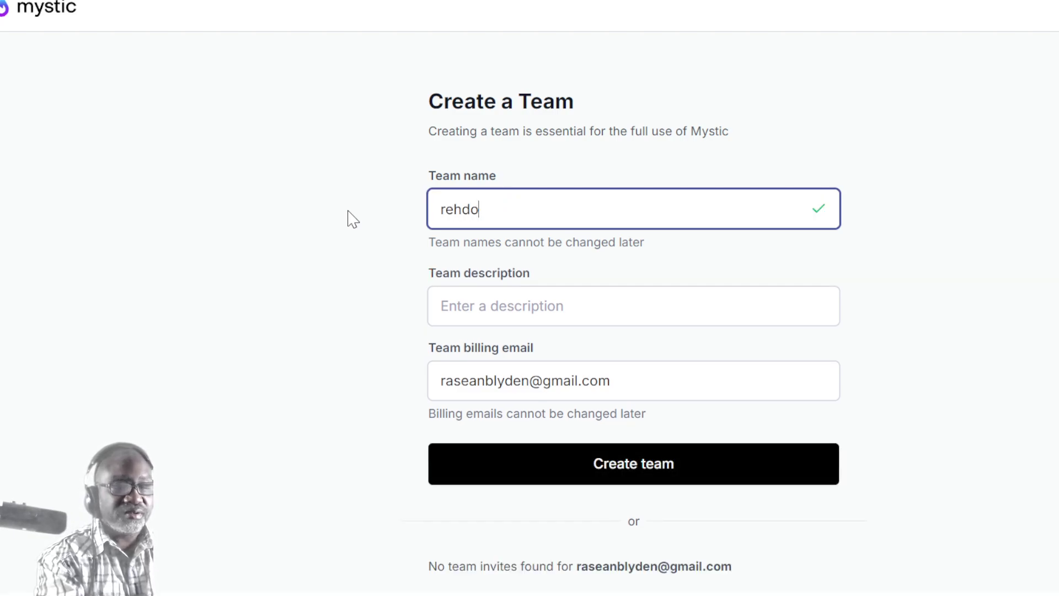
click(320, 180)
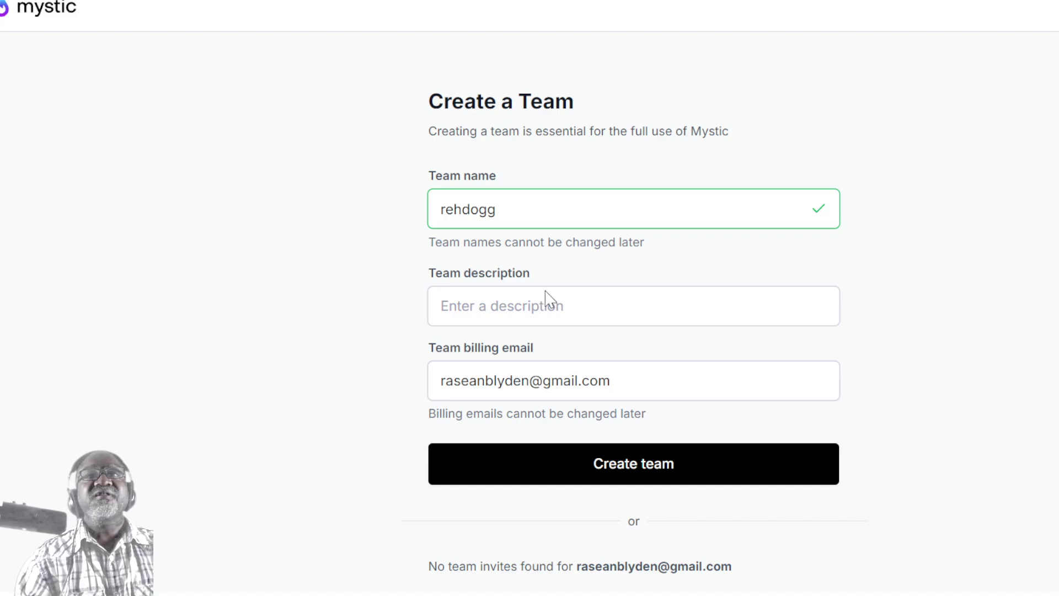
Describe the team as "Solo artist" and create it with the prefilled billing email
click(636, 308)
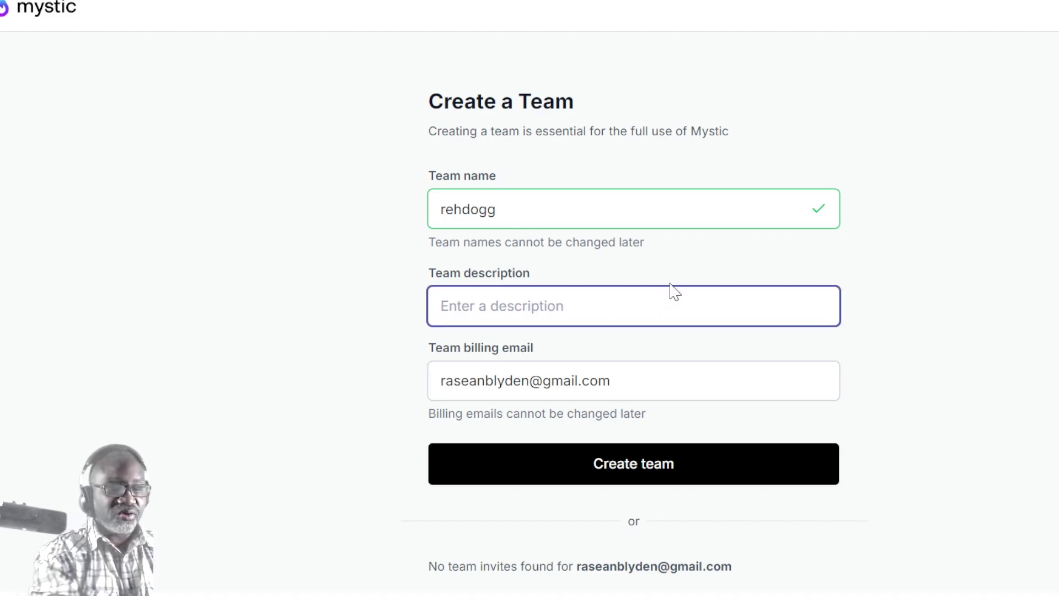
text(Solo )
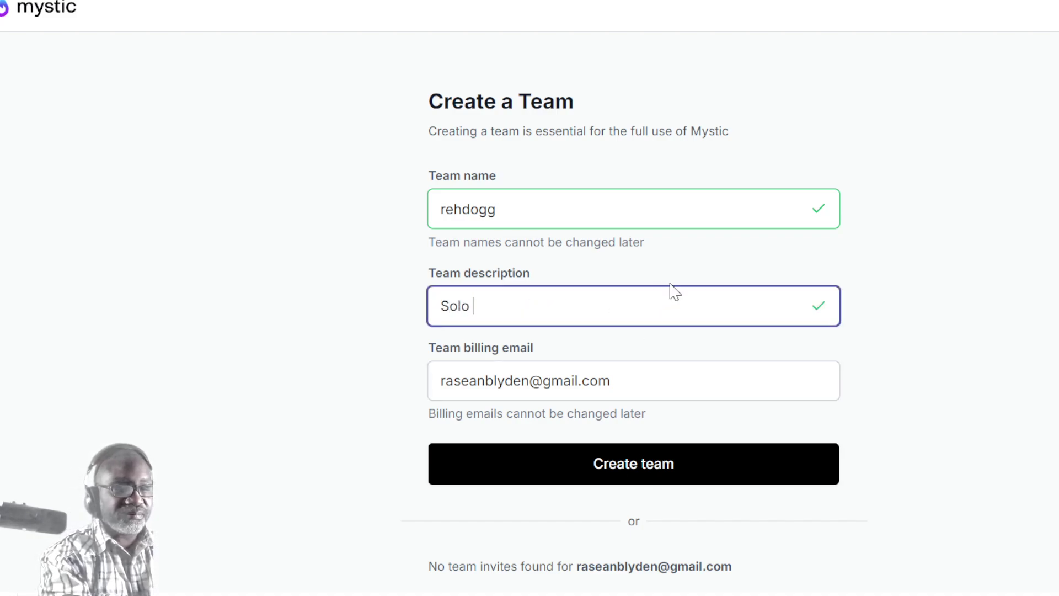
text(artist)
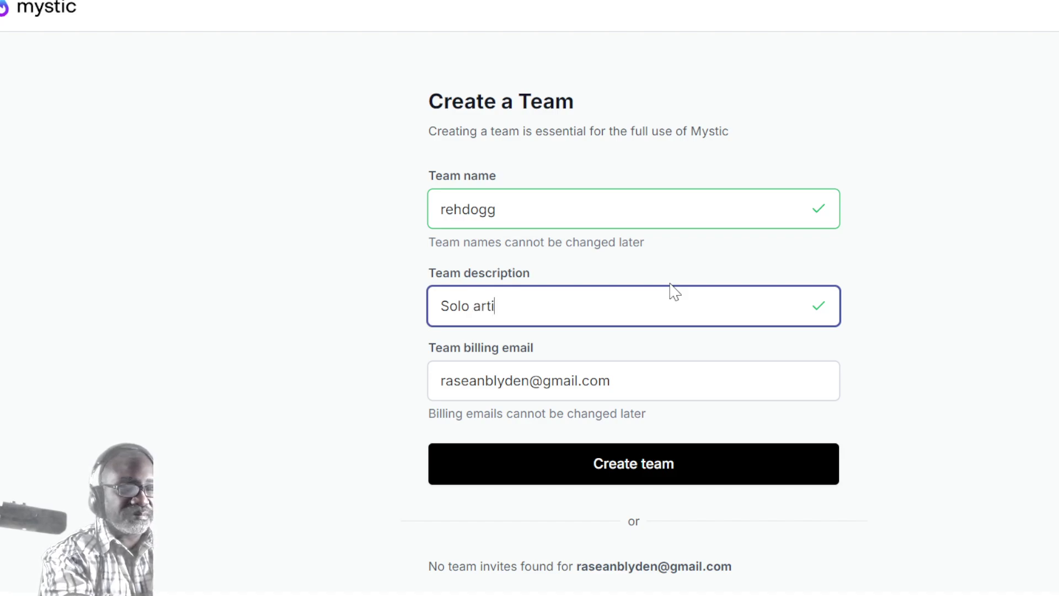
click(703, 467)
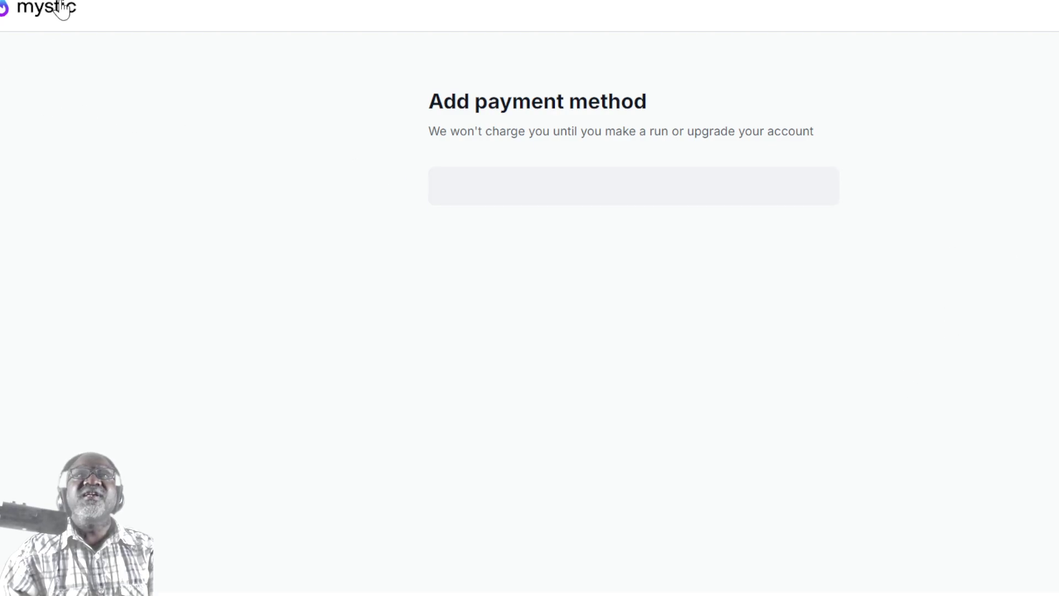
Leave the payment method setup for the Mystic home page and open its Explore section
click(44, 12)
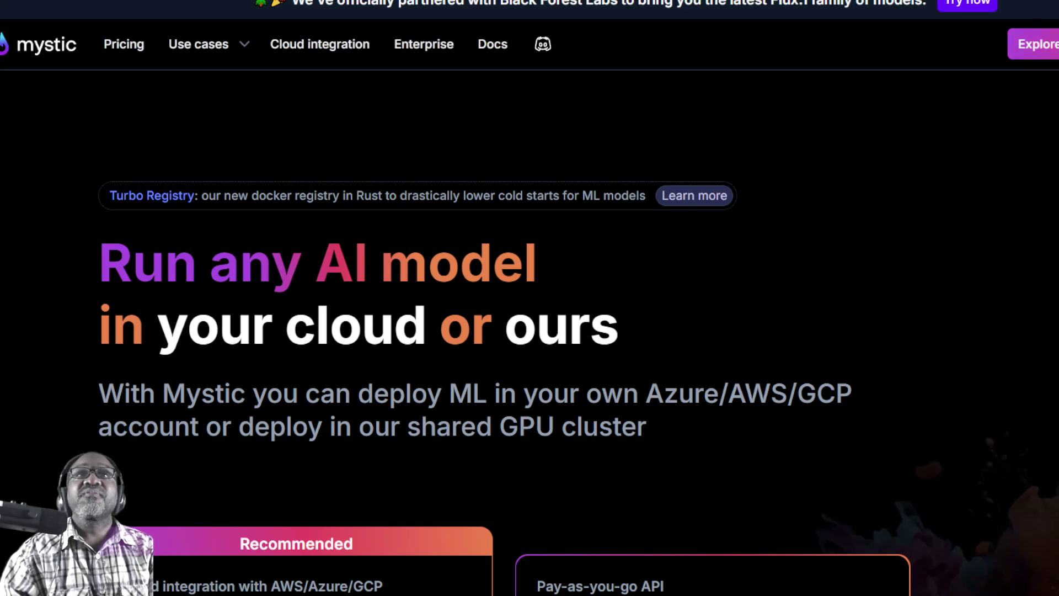
click(1033, 44)
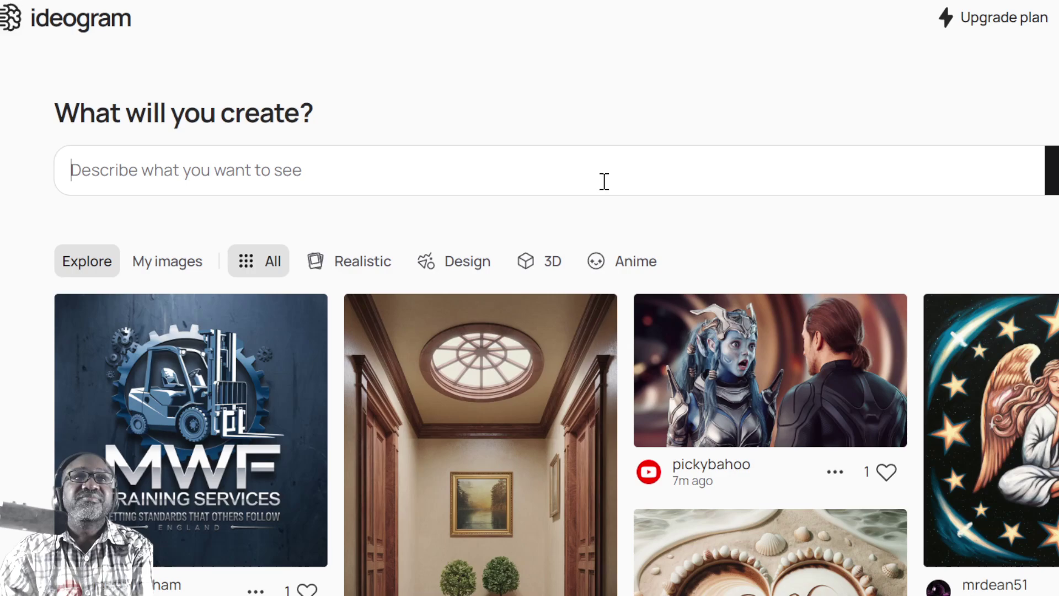
In Ideogram, enter the prompt "chocolate lab lying in the grass" and generate the images
click(604, 182)
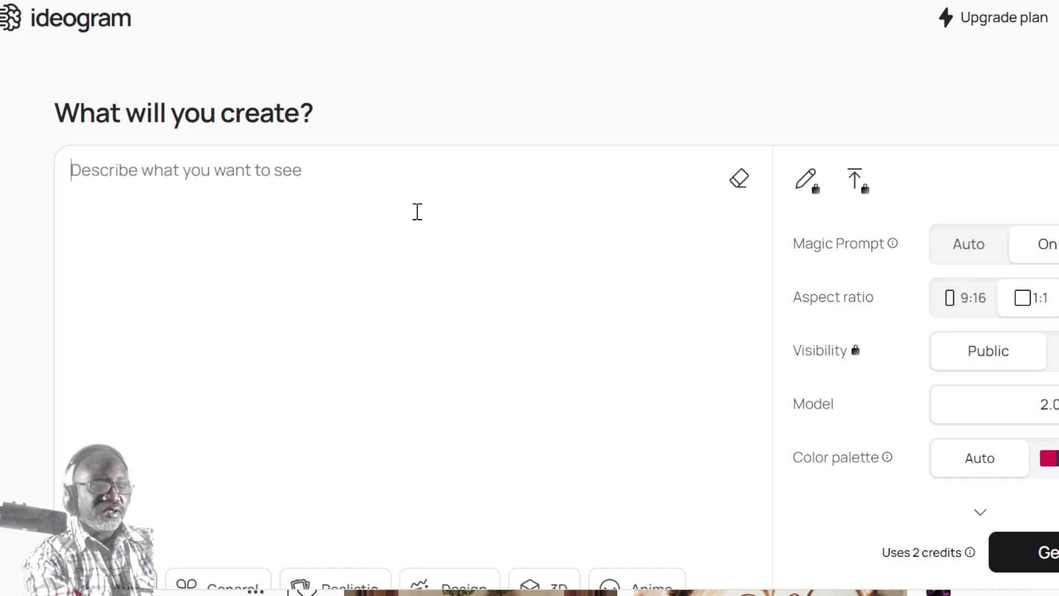
text(chol)
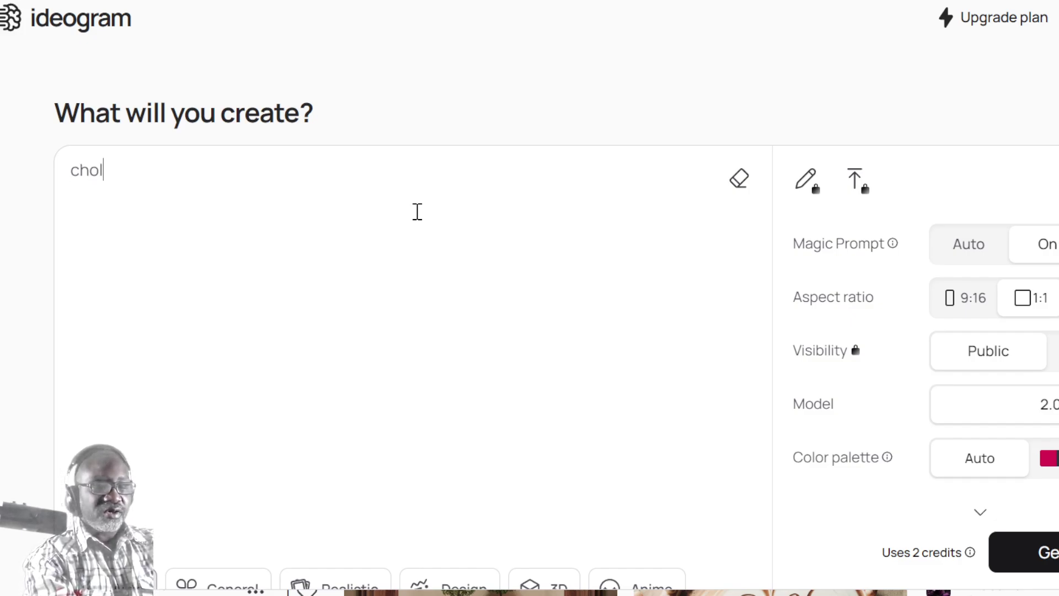
key(BackSpace)
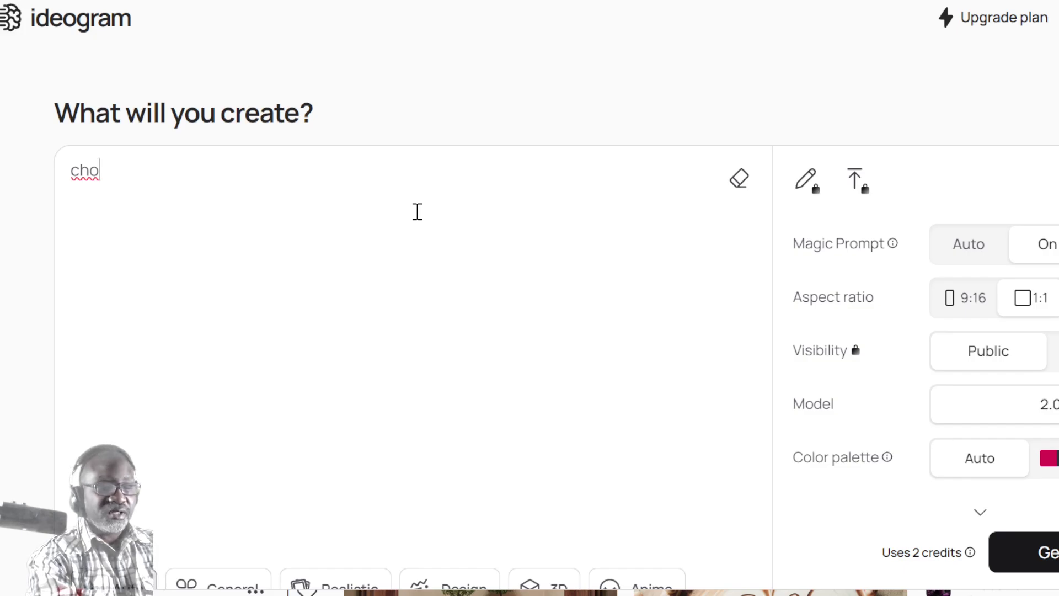
text(col)
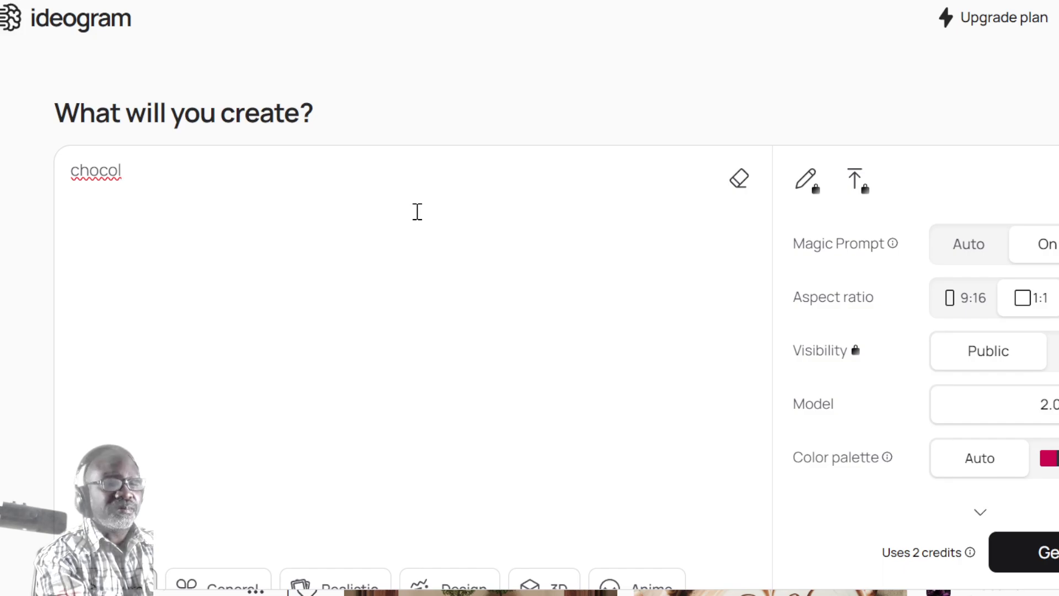
text(ate la)
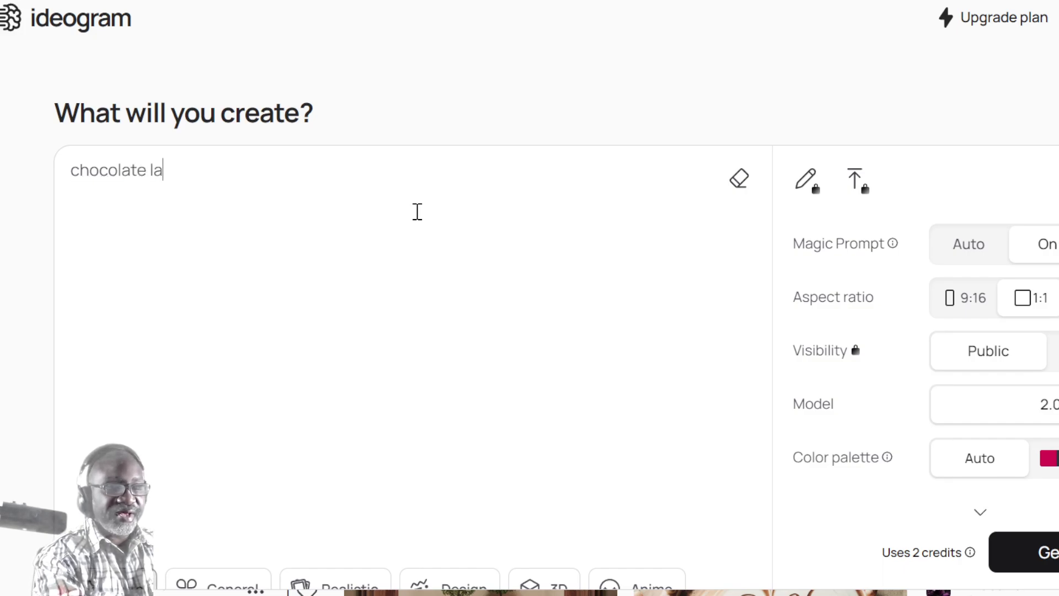
text(b)
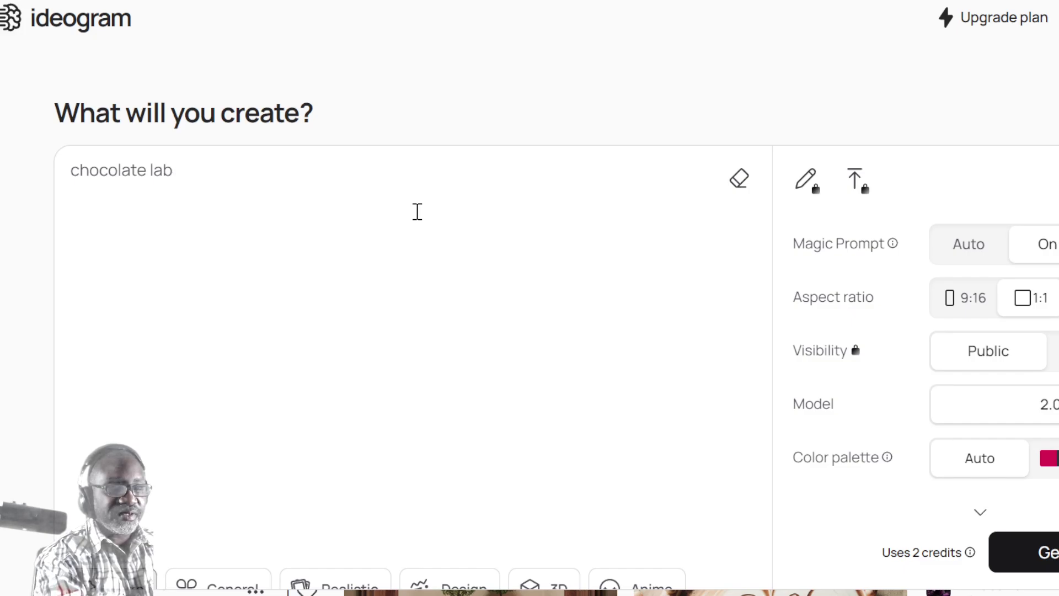
text( ly)
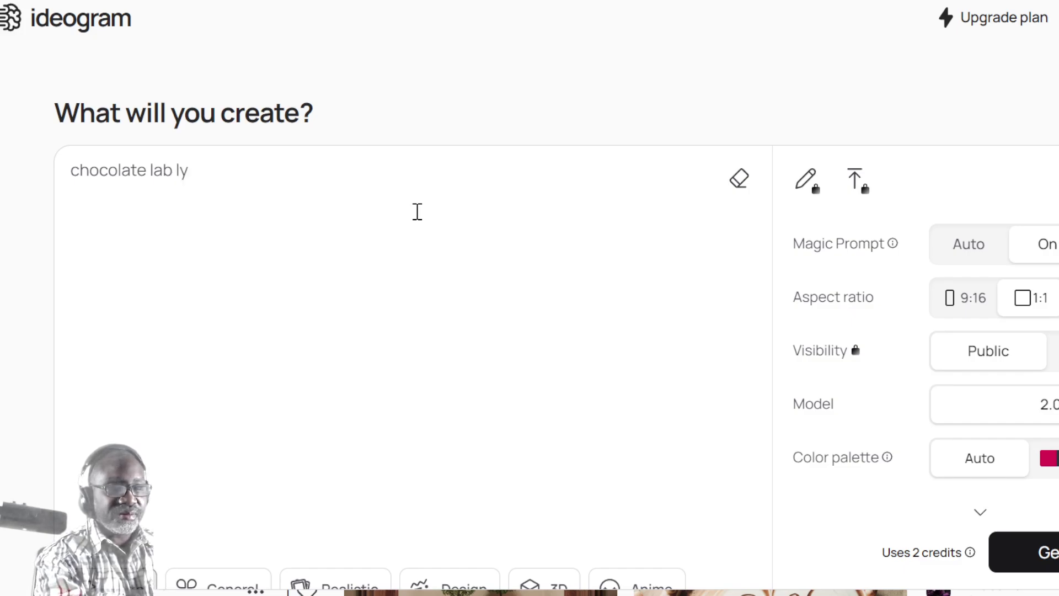
text(ing in th)
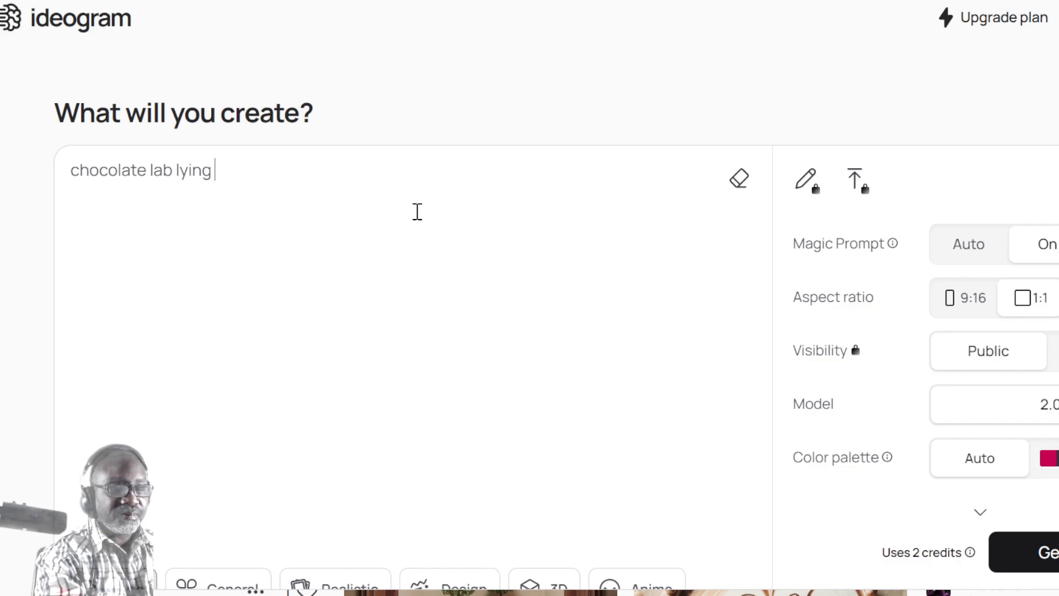
text(e)
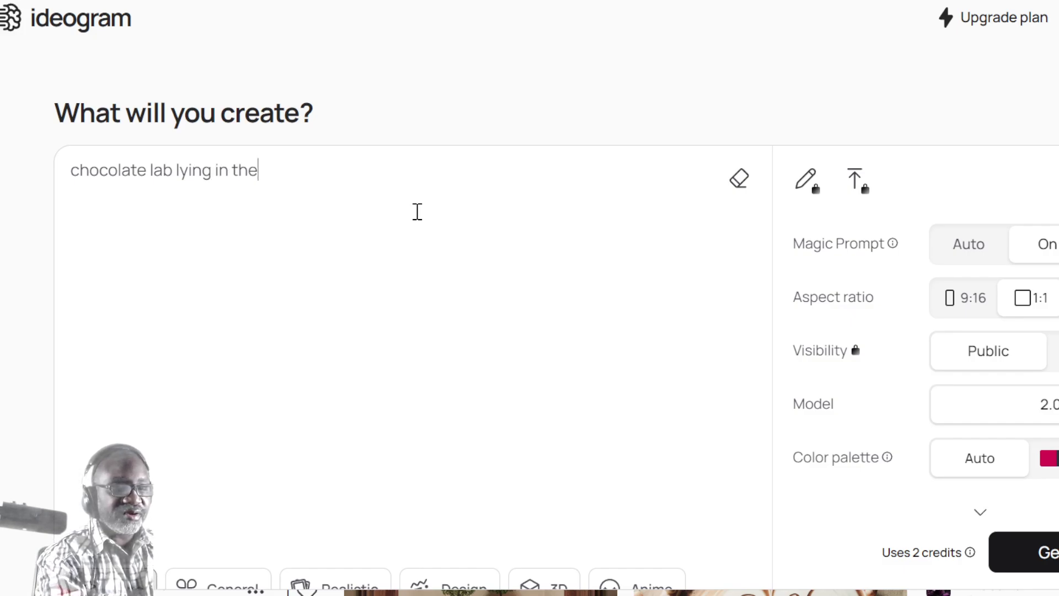
text( grass)
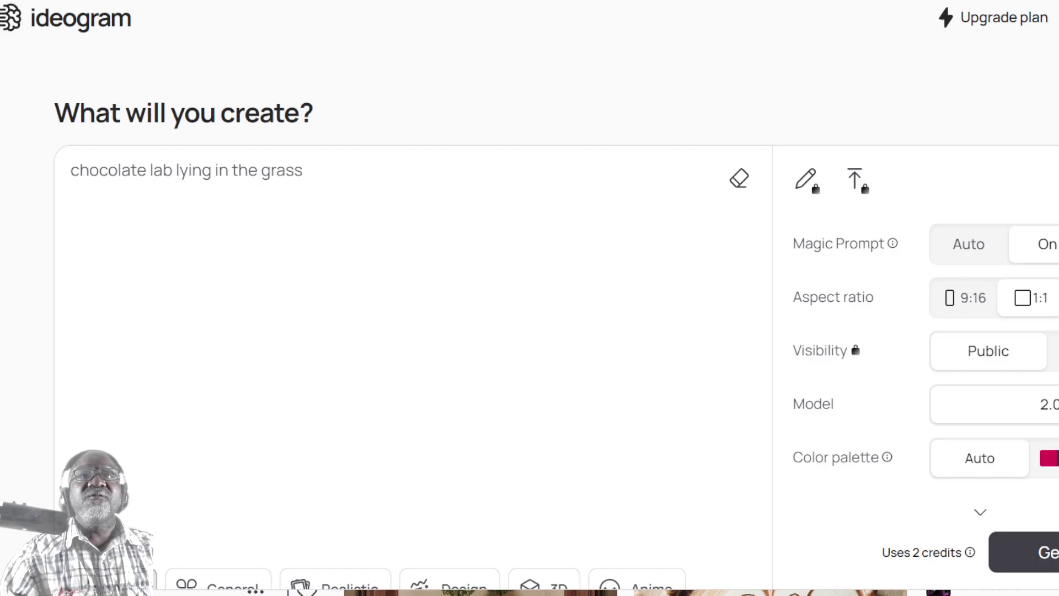
key(Return)
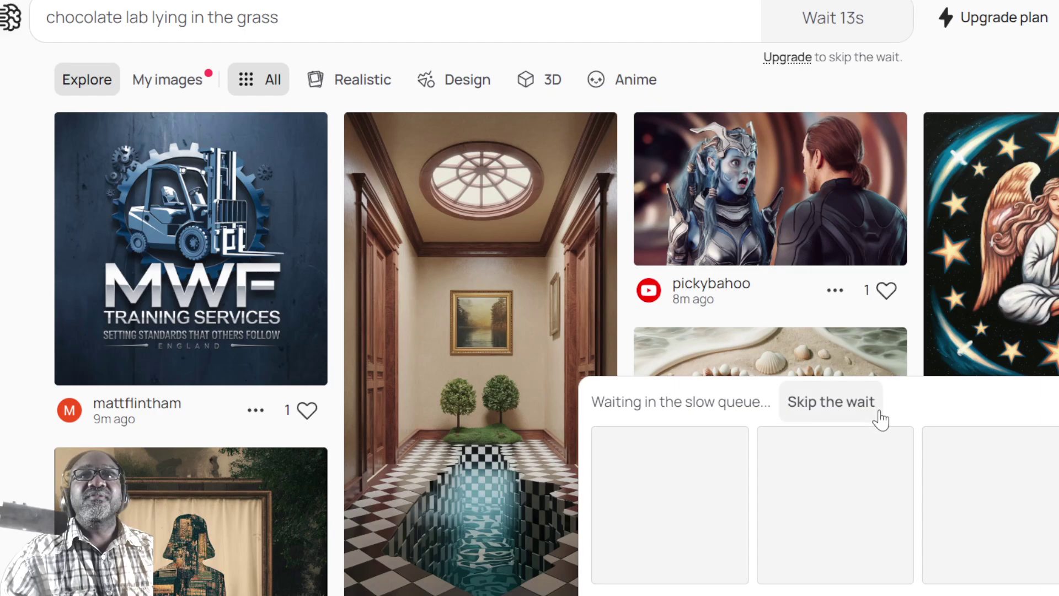
Open the first generated dog image at full size and view each of the other variations in turn
scroll(888, 425, down, 3)
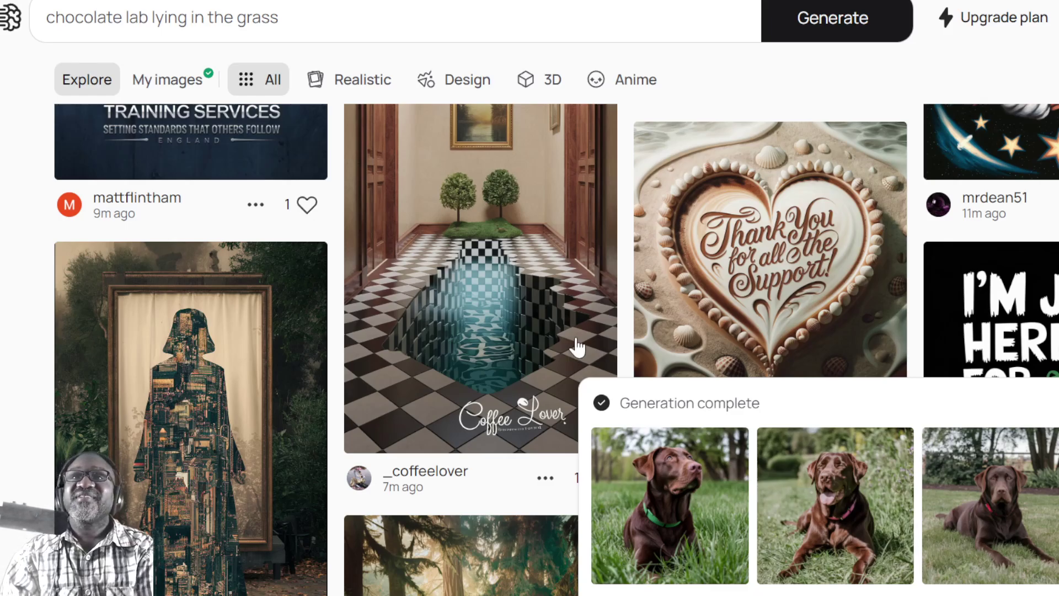
click(691, 494)
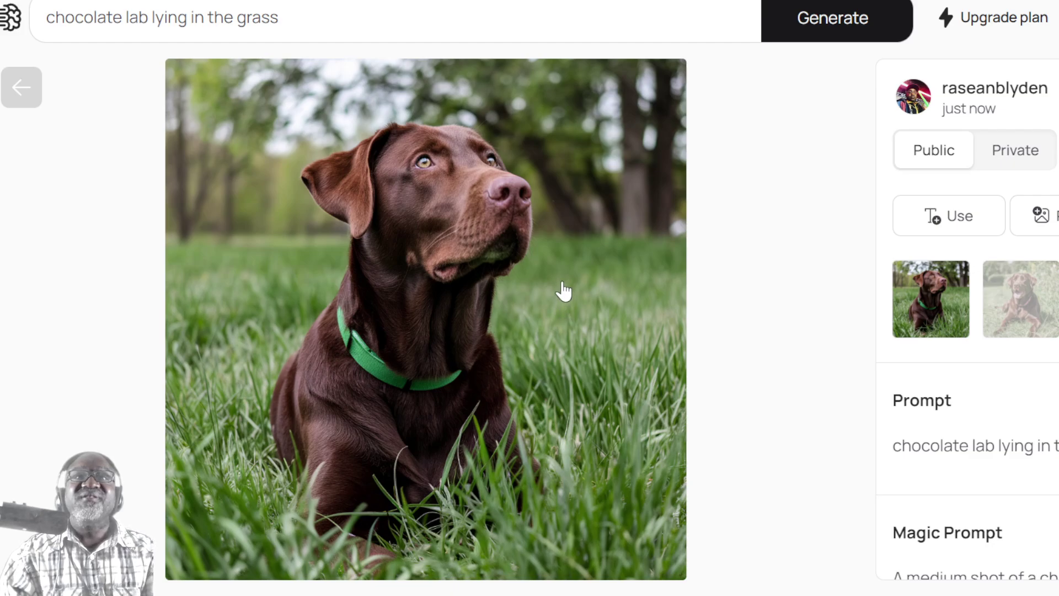
click(1027, 303)
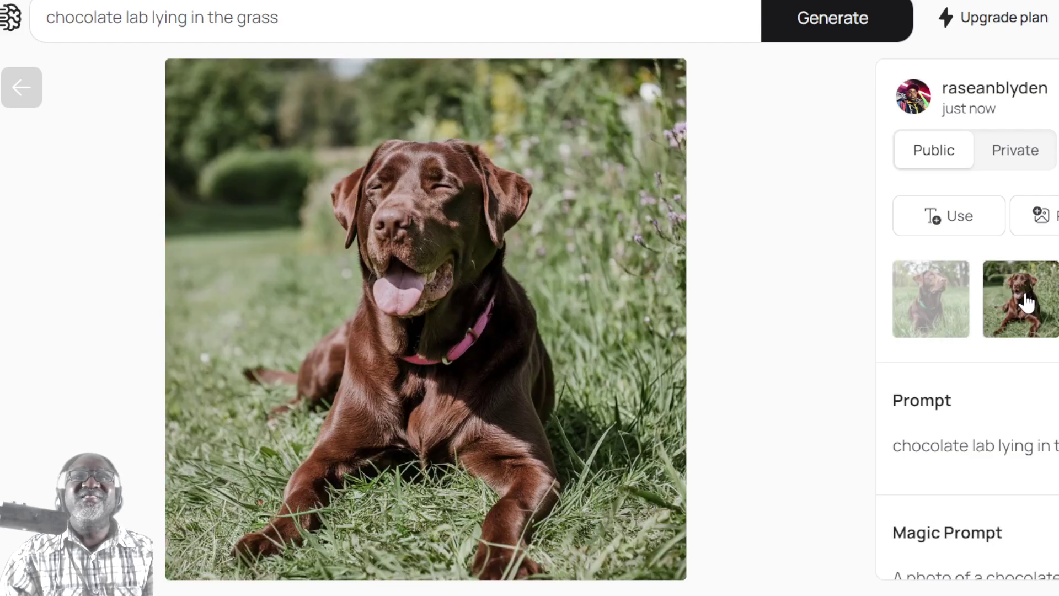
key(Right)
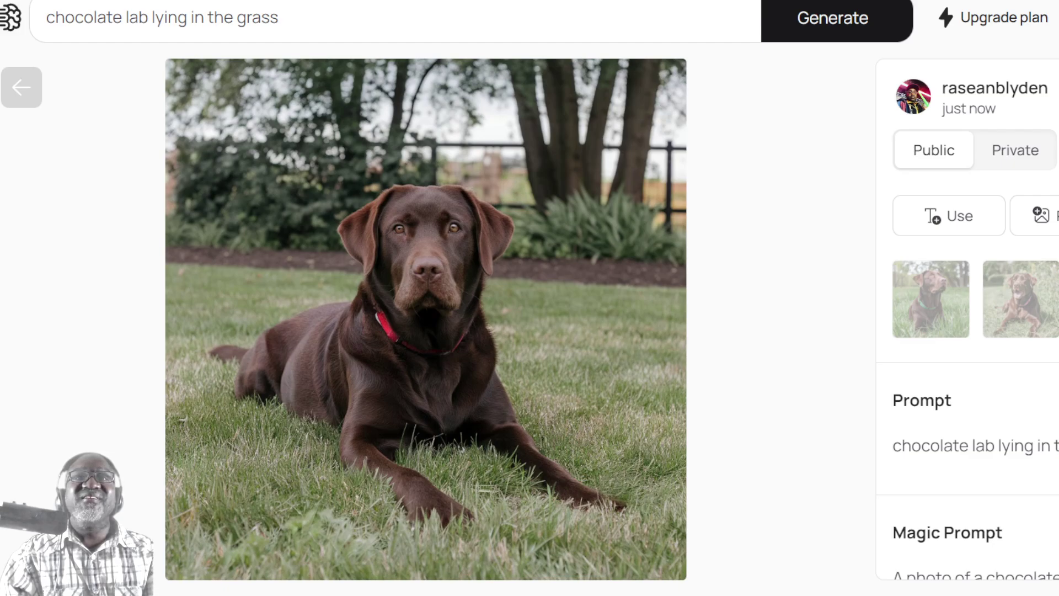
key(Right)
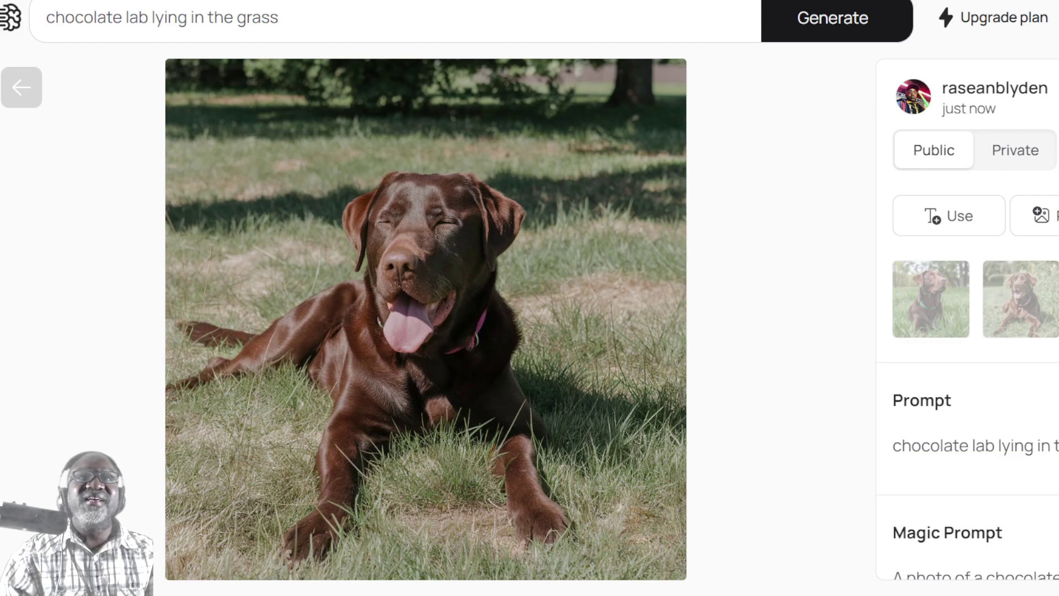